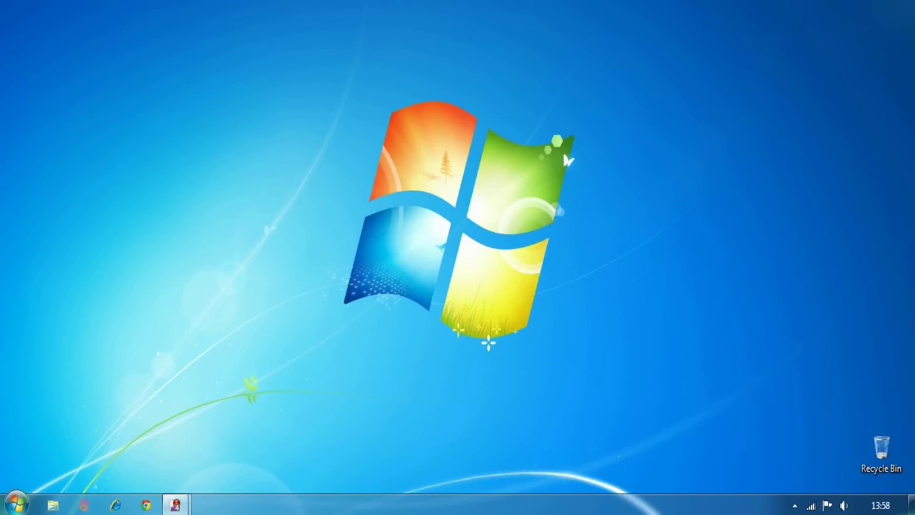
Open the Computer window listing all drives from the Start menu.
left_click(15, 504)
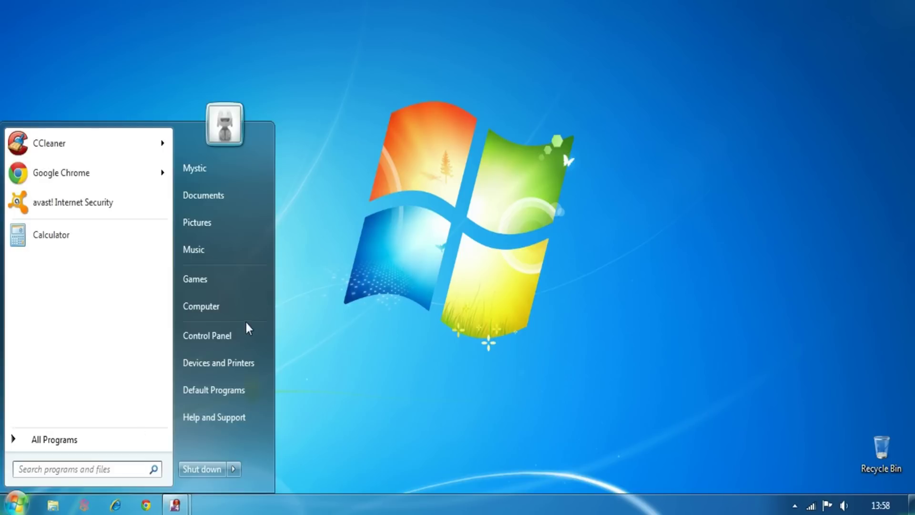
left_click(251, 309)
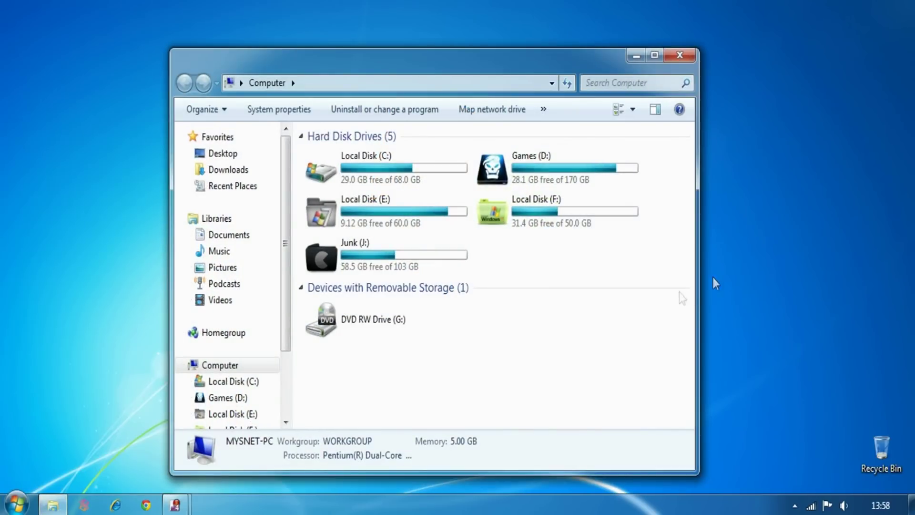
left_click(516, 222)
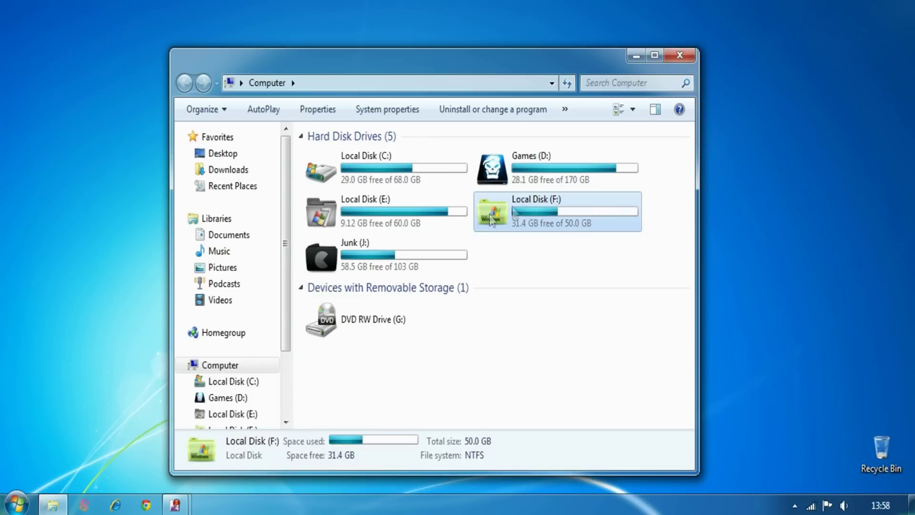
double_click(516, 220)
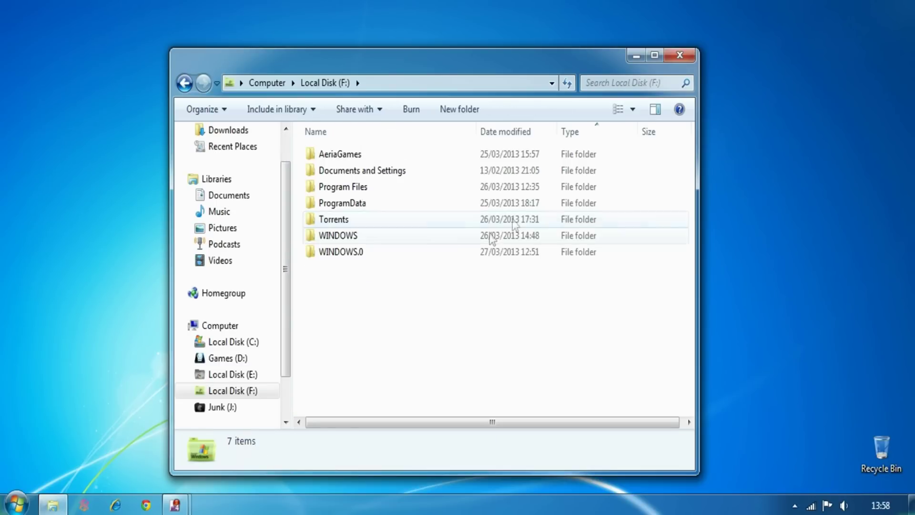
double_click(350, 169)
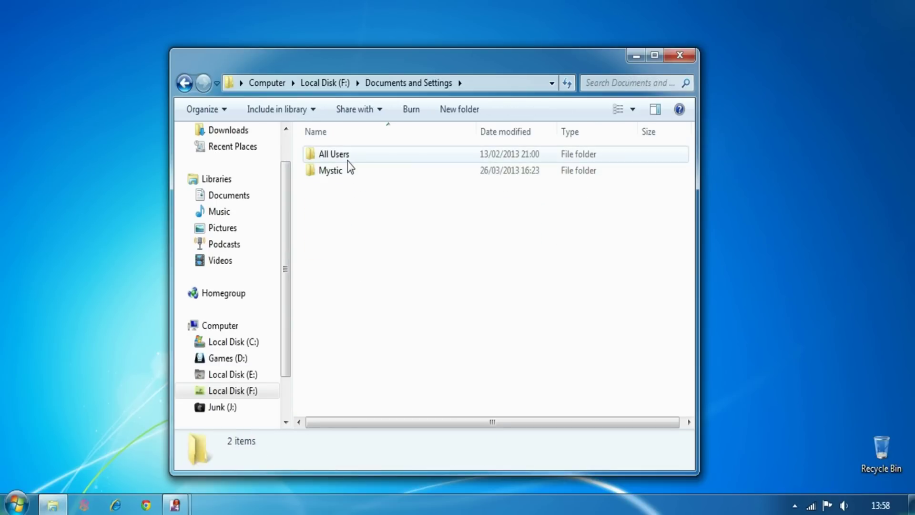
double_click(330, 171)
double_click(334, 153)
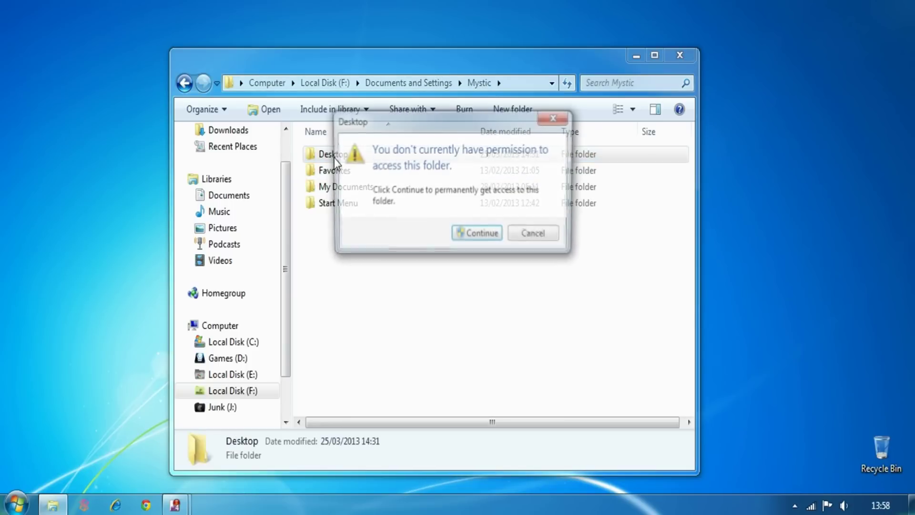
left_click(461, 235)
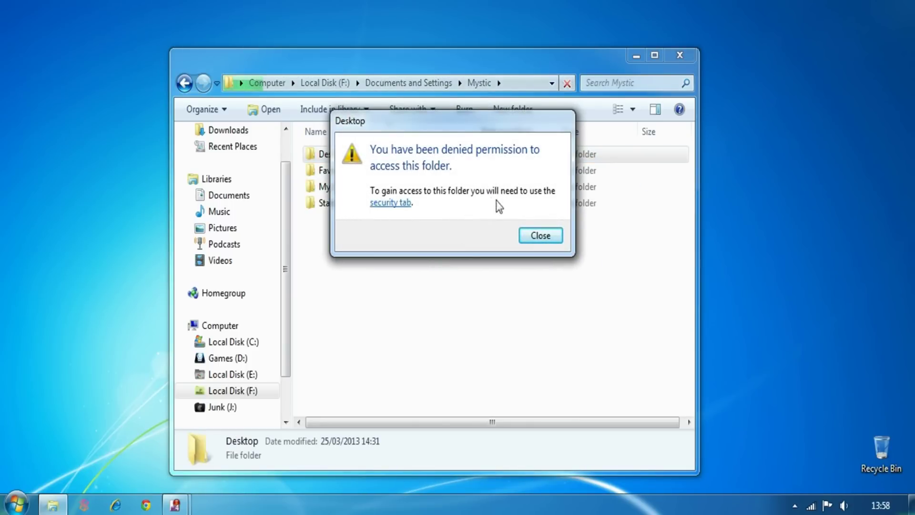
left_click(540, 236)
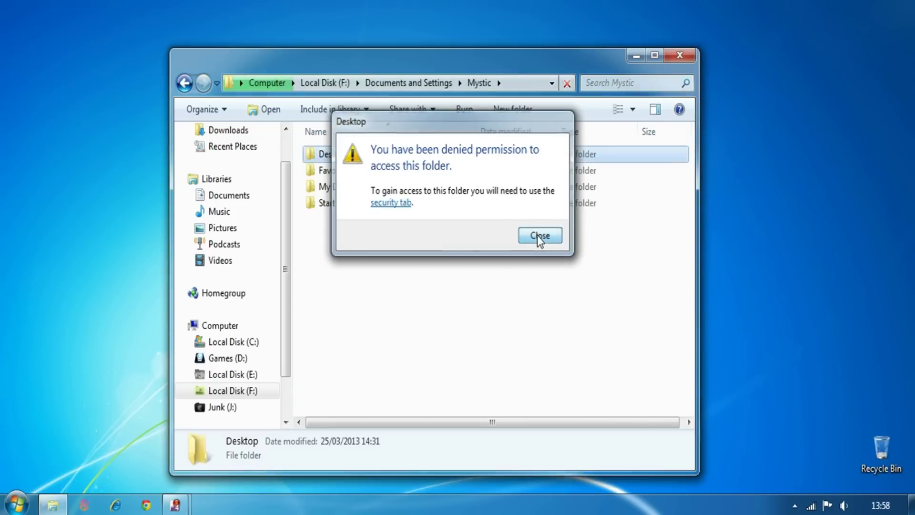
left_click(265, 82)
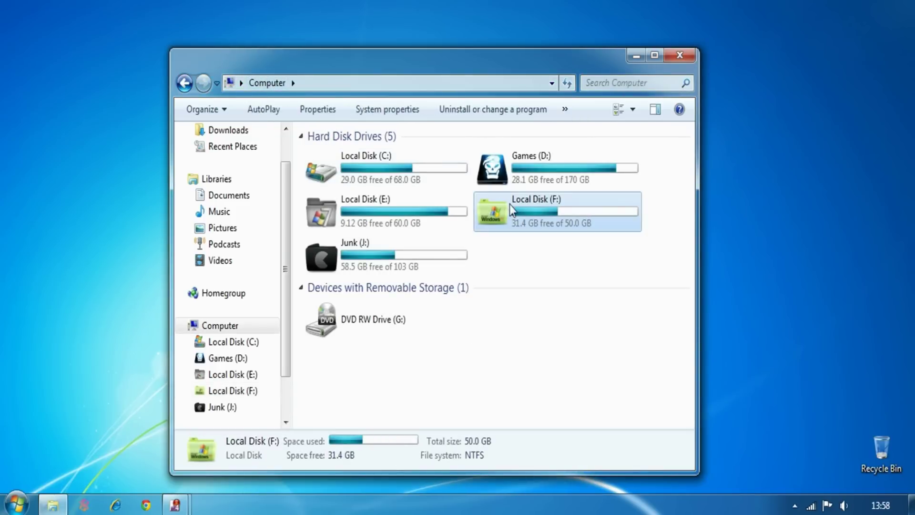
left_click(385, 210)
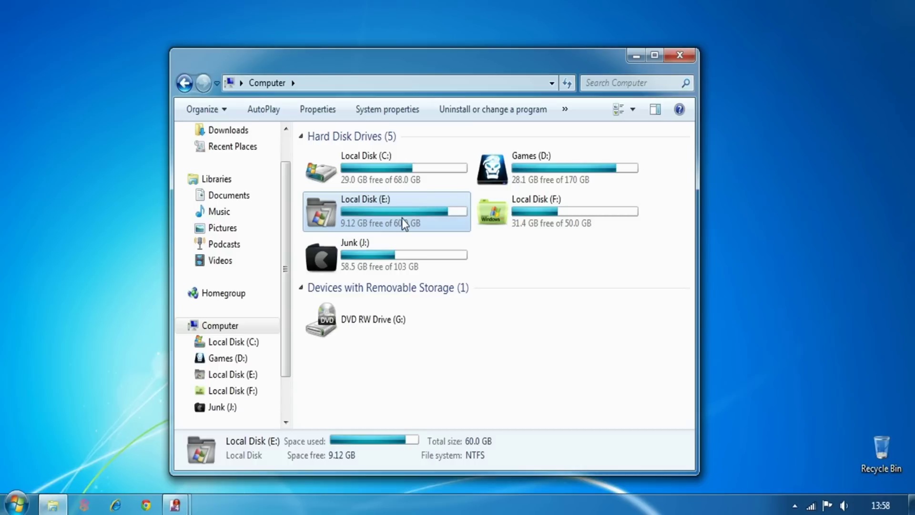
Open Local Disk (E:) and browse into Users > Admin > Desktop.
double_click(385, 210)
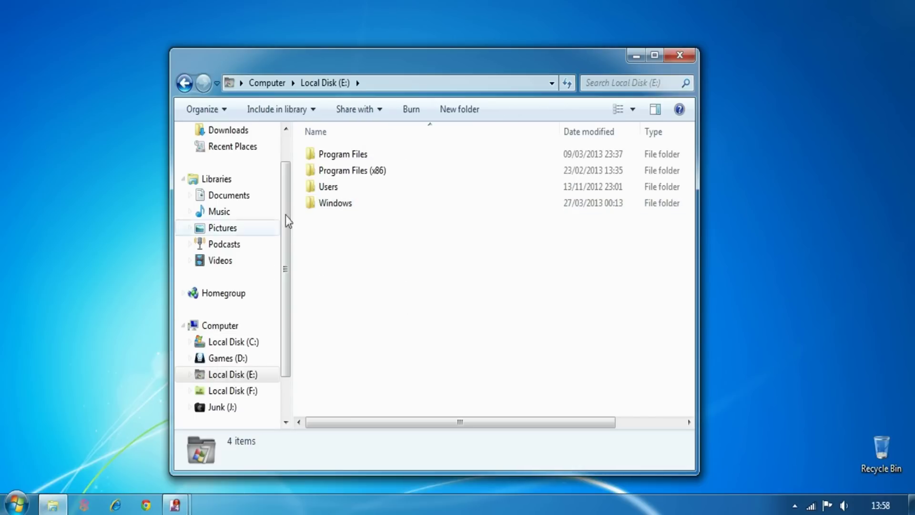
left_click(337, 206)
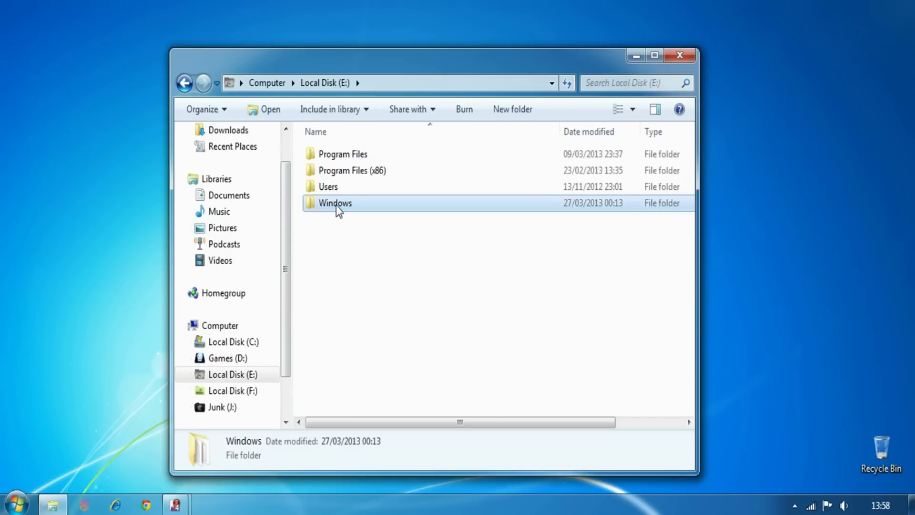
double_click(336, 187)
double_click(339, 154)
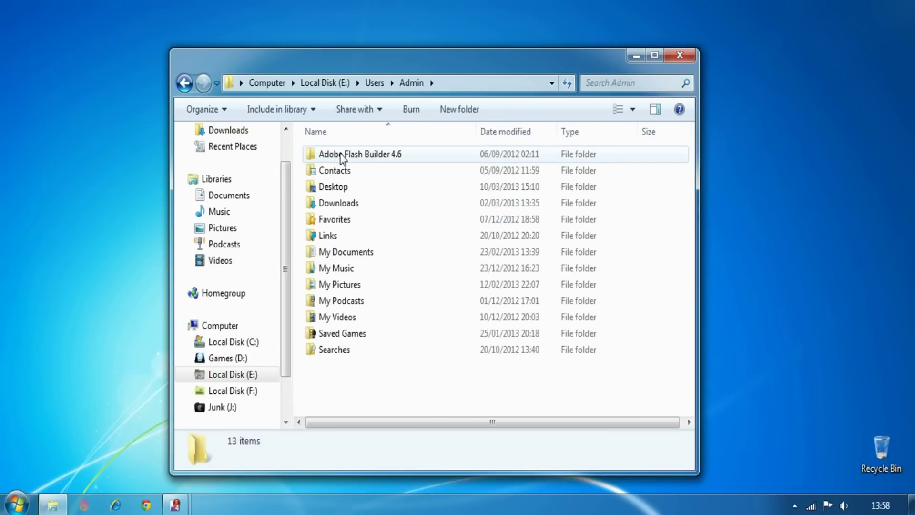
double_click(343, 187)
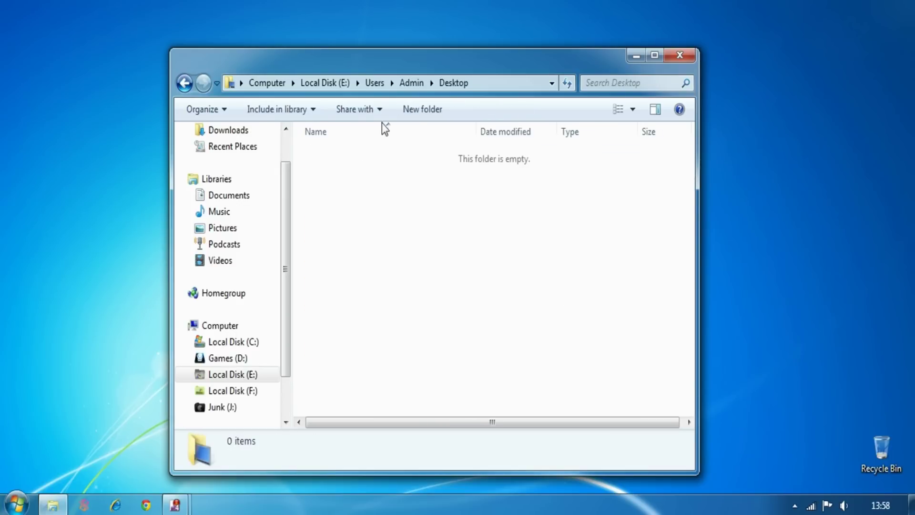
Return to Local Disk (E:) and bring up the Windows folder's context menu.
left_click(327, 83)
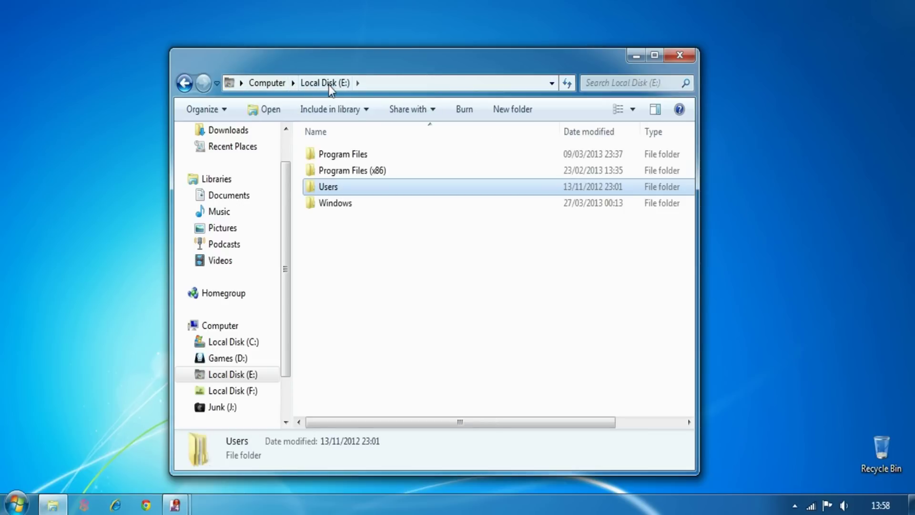
left_click(329, 205)
right_click(329, 206)
Show the E:\Windows Properties dialog beside the Explorer window.
left_click(362, 482)
left_click_drag(427, 130, 175, 125)
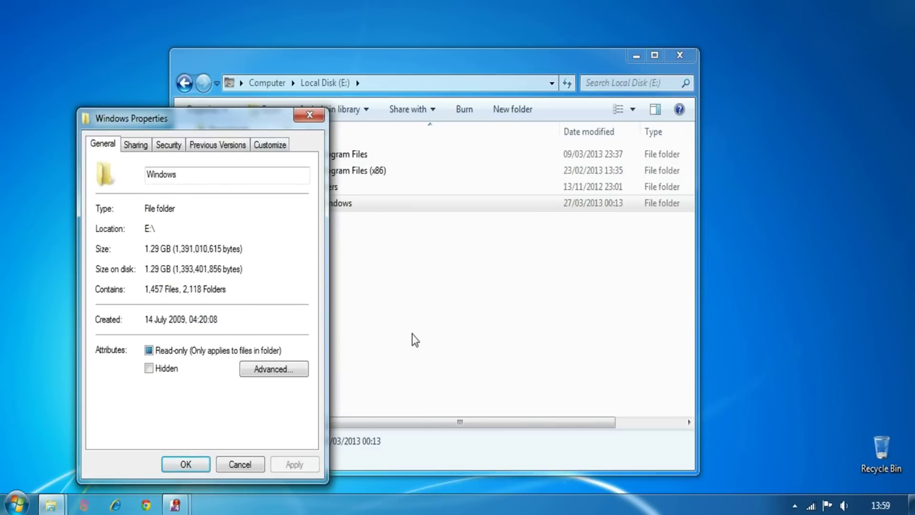
left_click(422, 284)
left_click_drag(426, 73, 508, 75)
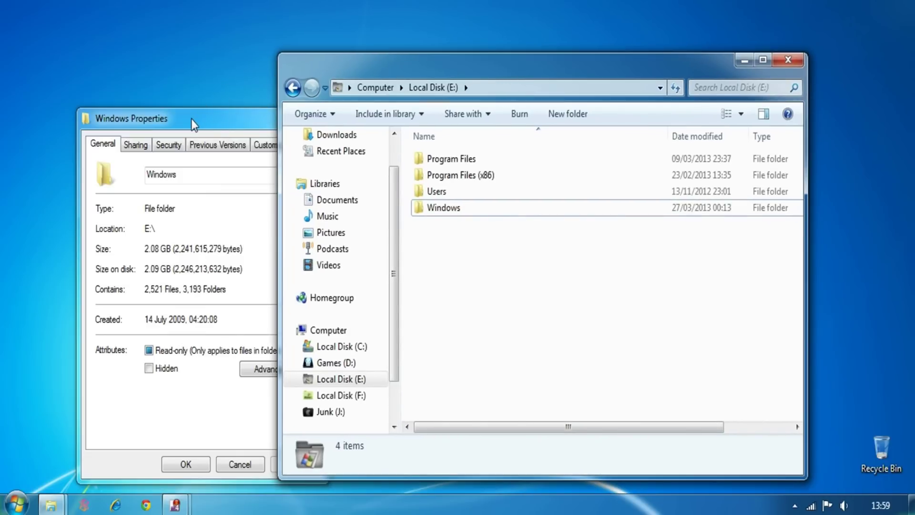
left_click_drag(191, 119, 130, 116)
left_click(566, 316)
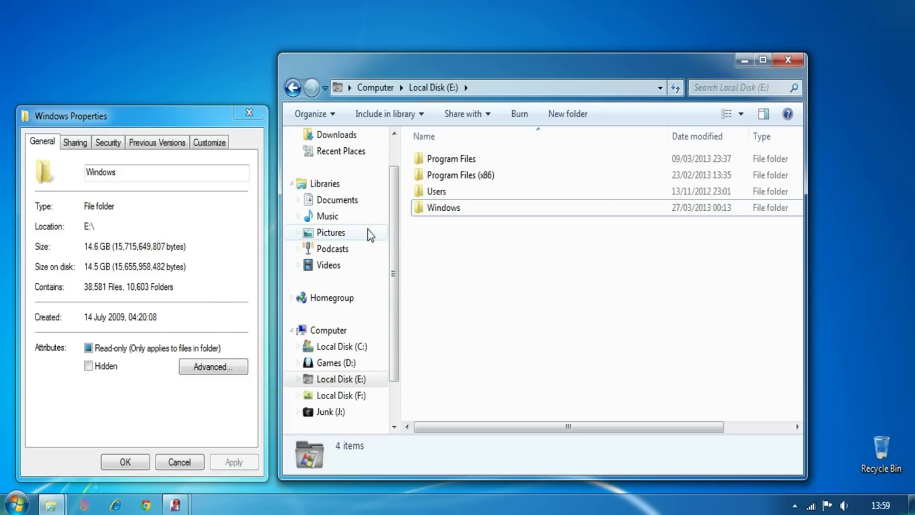
Go back to Computer, reopen Local Disk (E:), and bring the Properties dialog forward.
left_click(376, 88)
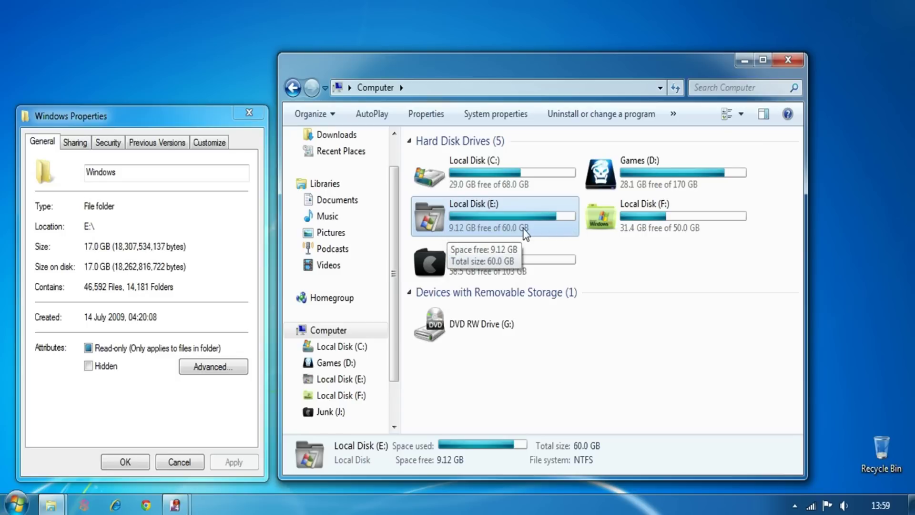
double_click(526, 233)
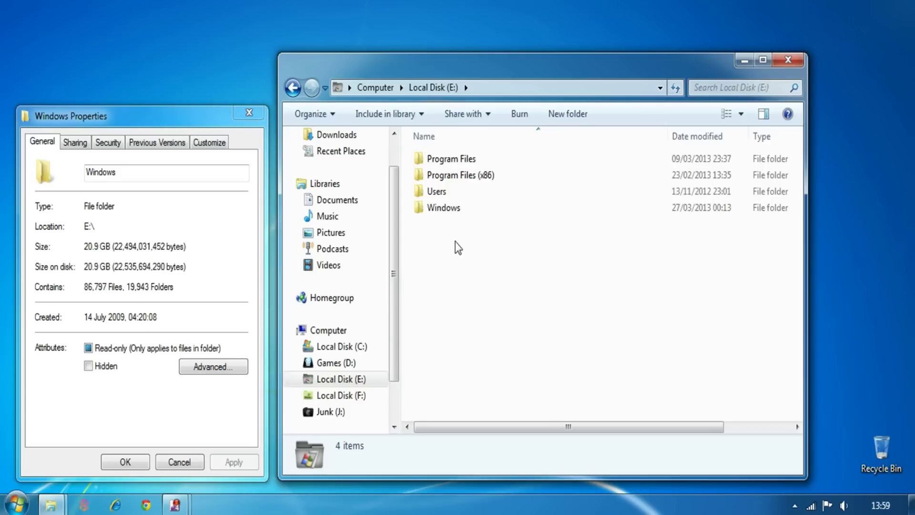
left_click(186, 259)
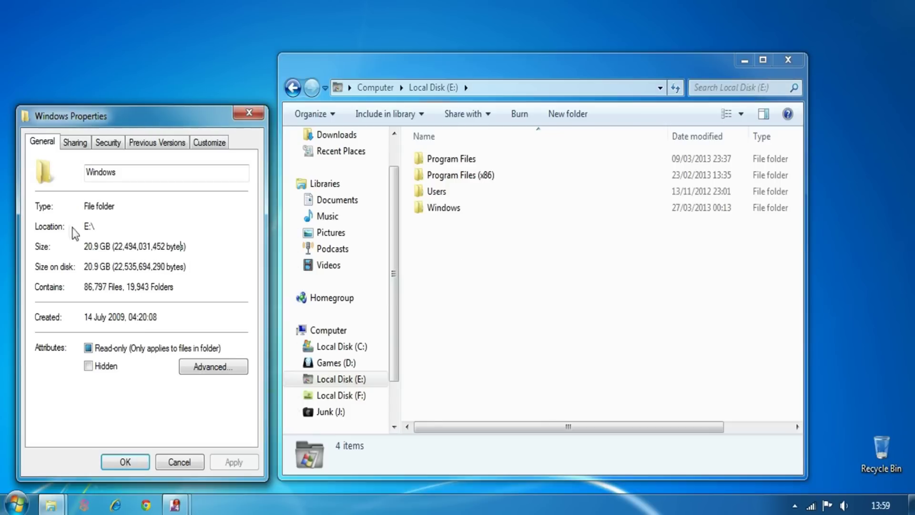
left_click(258, 118)
double_click(439, 208)
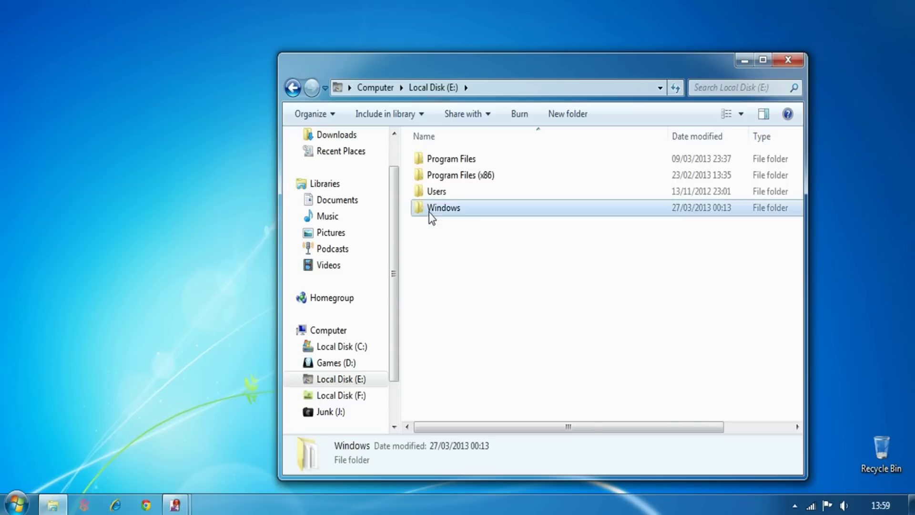
scroll(510, 231, "down", 2)
scroll(509, 232, "down", 4)
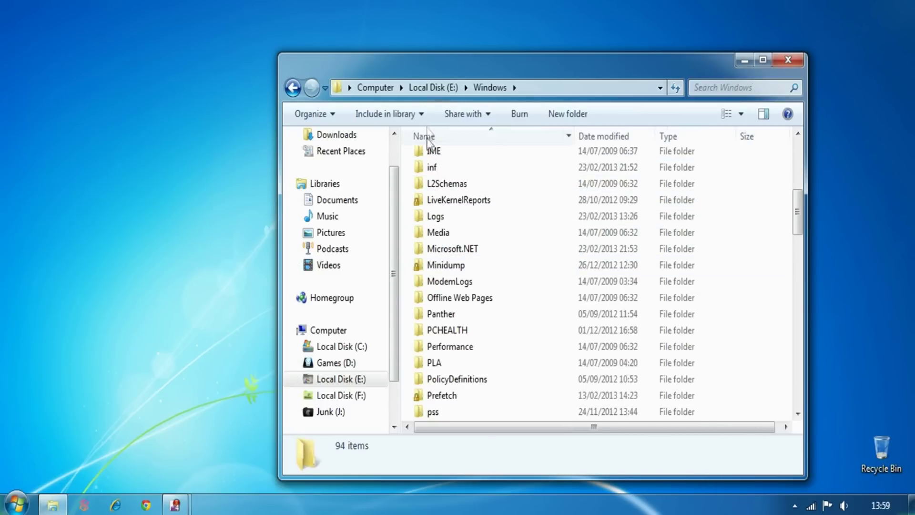
left_click(433, 87)
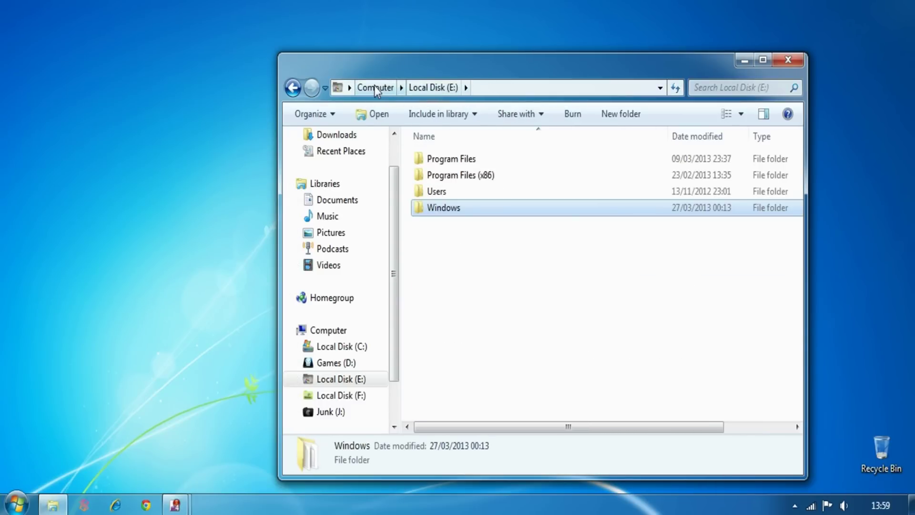
left_click(373, 86)
double_click(471, 216)
right_click(445, 209)
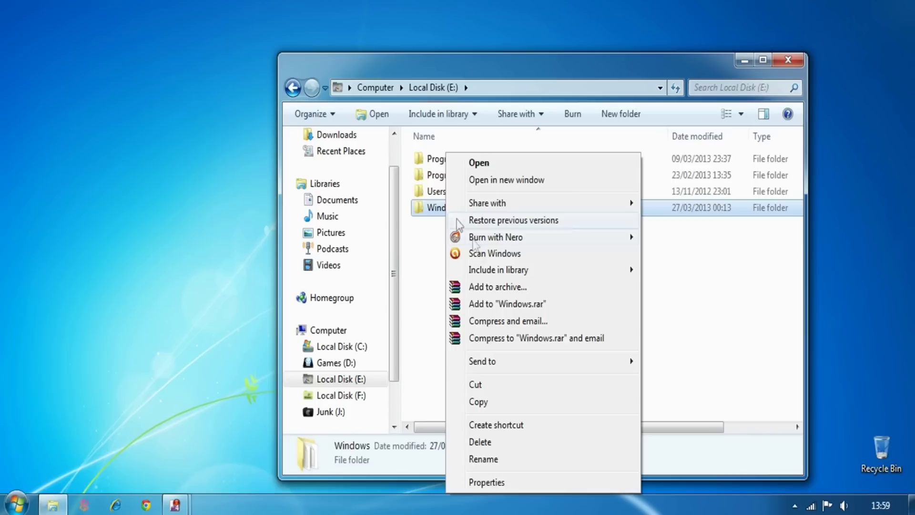
left_click(481, 443)
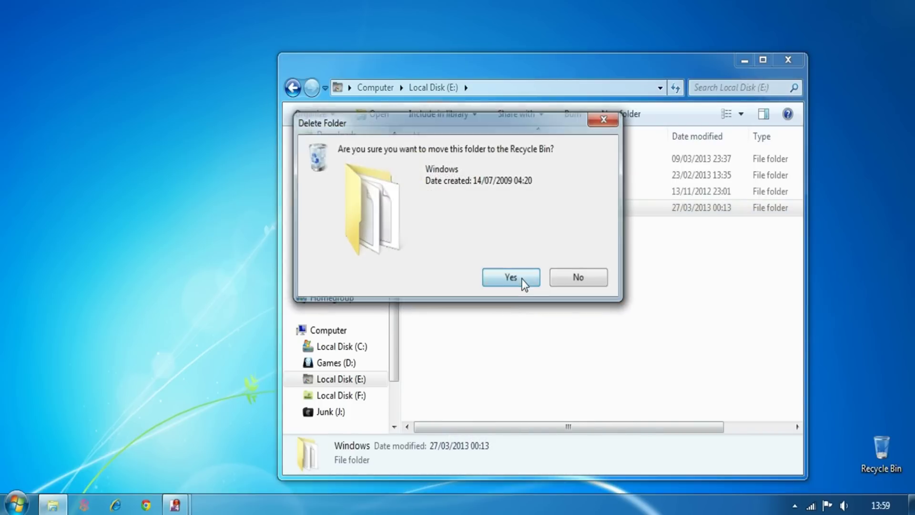
left_click(524, 285)
left_click_drag(402, 149, 227, 279)
left_click(573, 284)
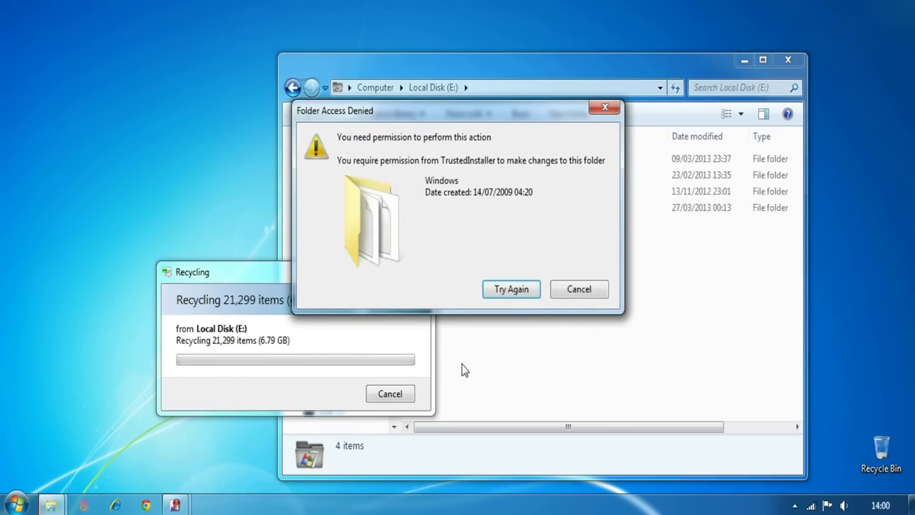
left_click(499, 288)
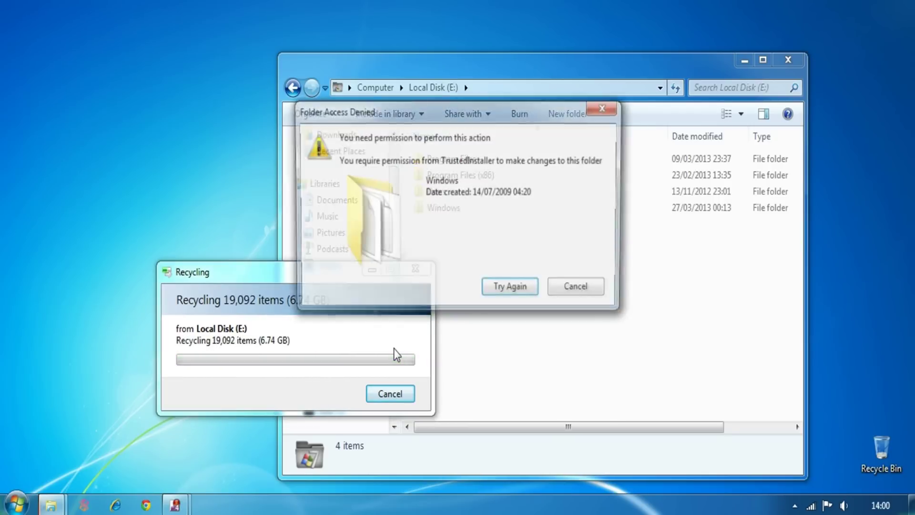
left_click(524, 288)
left_click(386, 394)
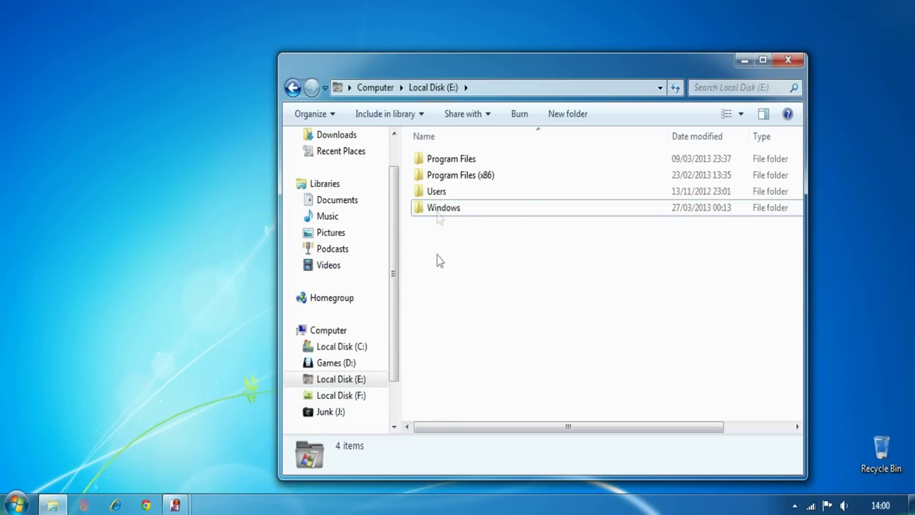
left_click(383, 86)
Open Local Disk (F:) Properties, go to Security, and open Advanced security settings.
double_click(634, 213)
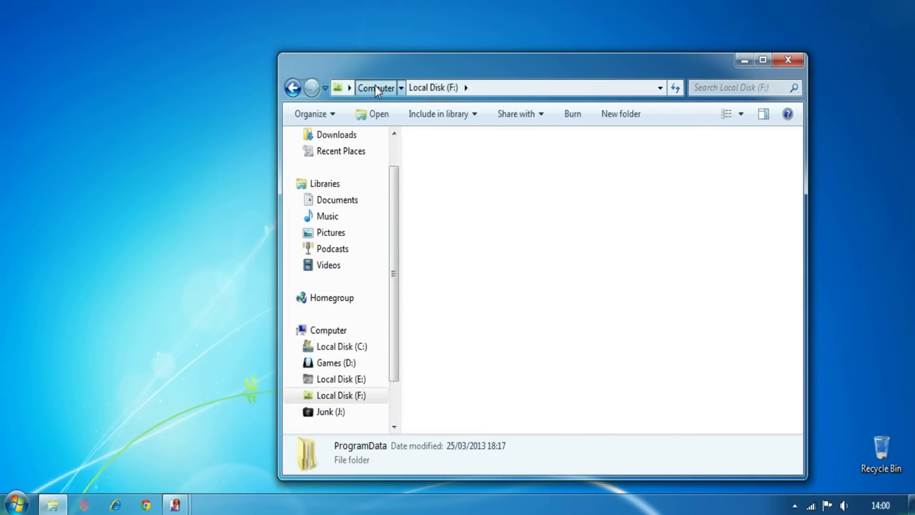
left_click(375, 88)
right_click(642, 228)
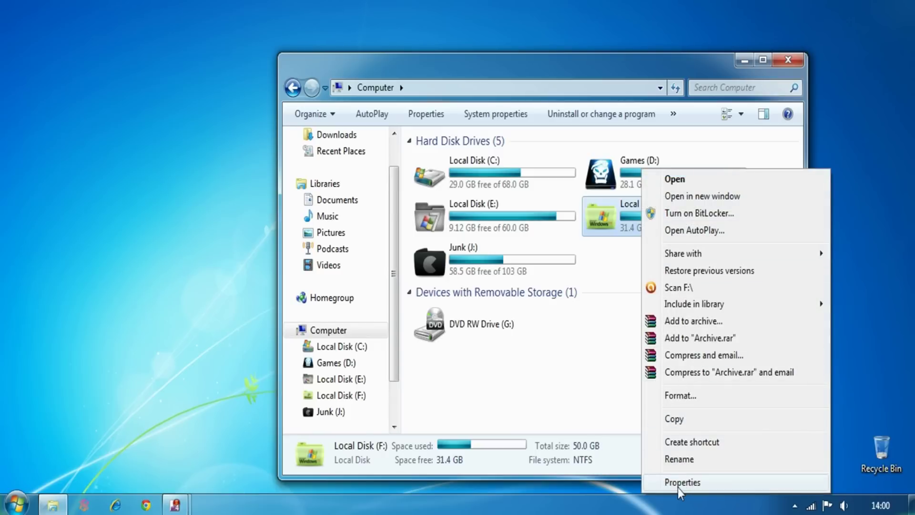
left_click(679, 485)
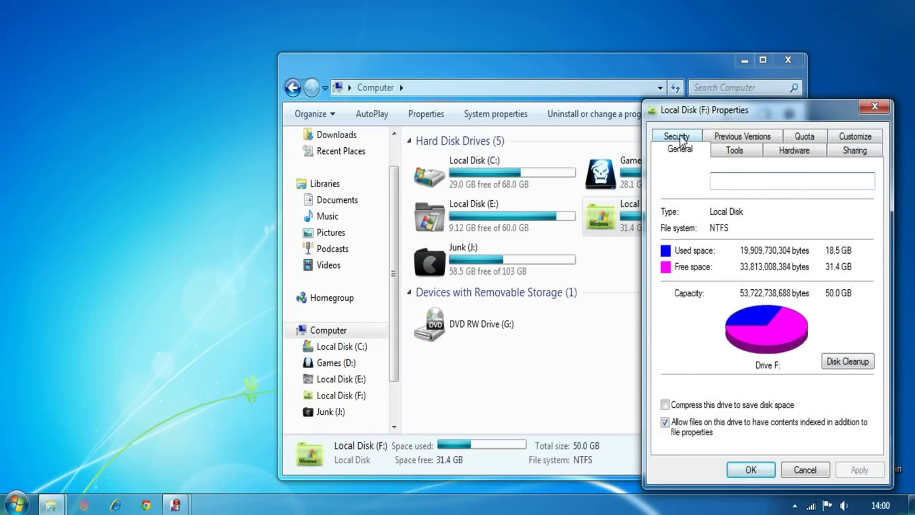
left_click(680, 137)
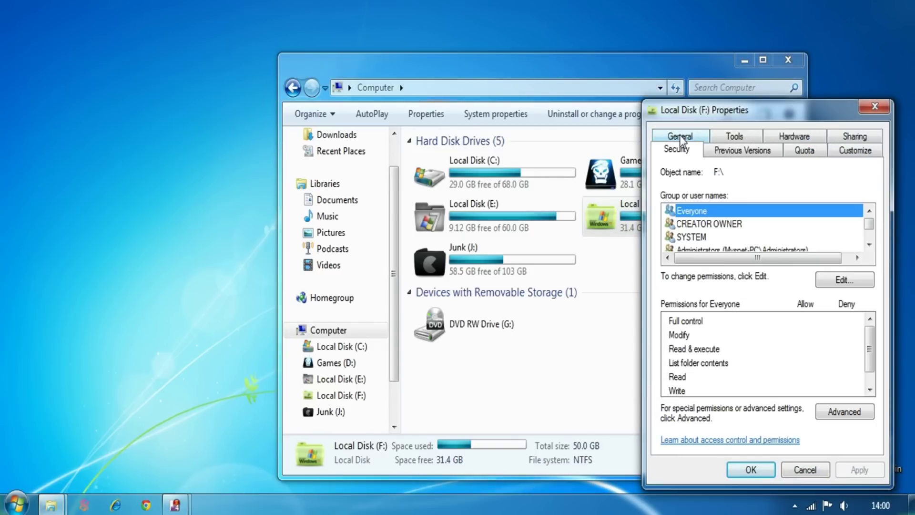
left_click(831, 411)
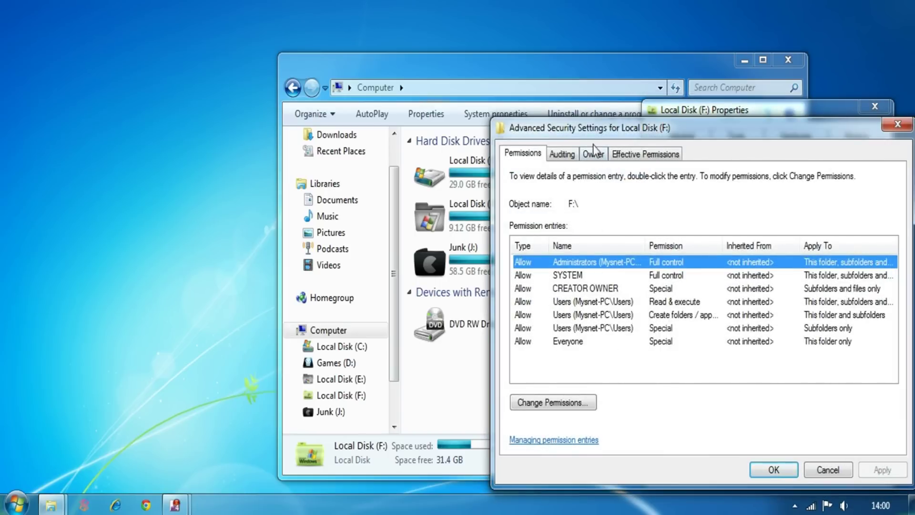
Make Administrators owner of F: and all subcontainers, granting full control to blocked folders.
left_click(594, 153)
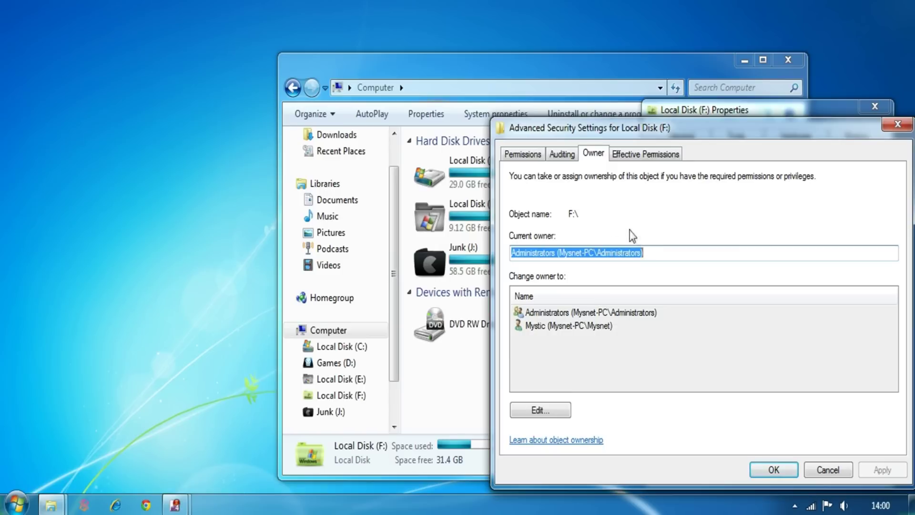
left_click(541, 410)
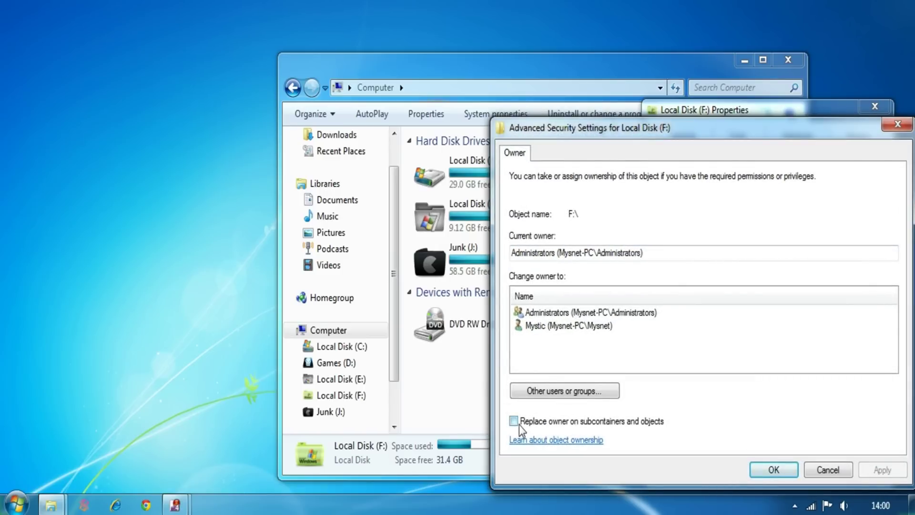
left_click(515, 422)
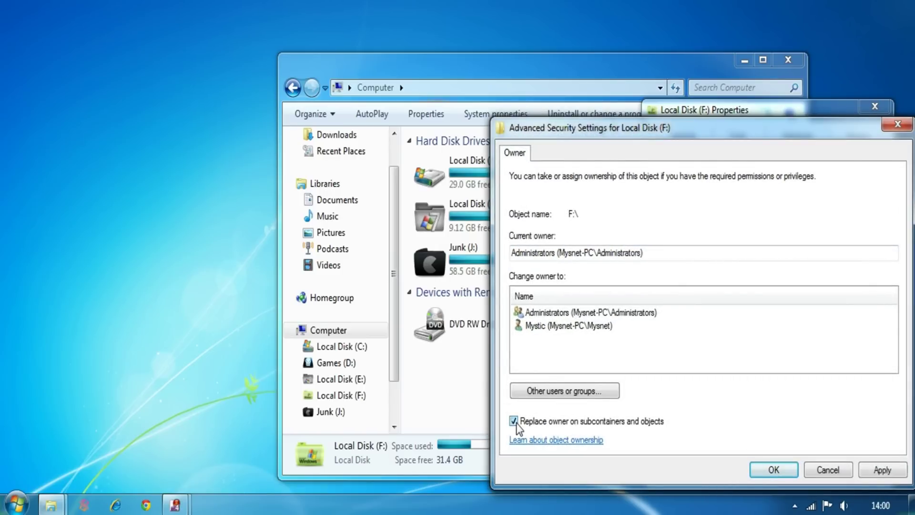
left_click(559, 313)
left_click(877, 470)
left_click(773, 470)
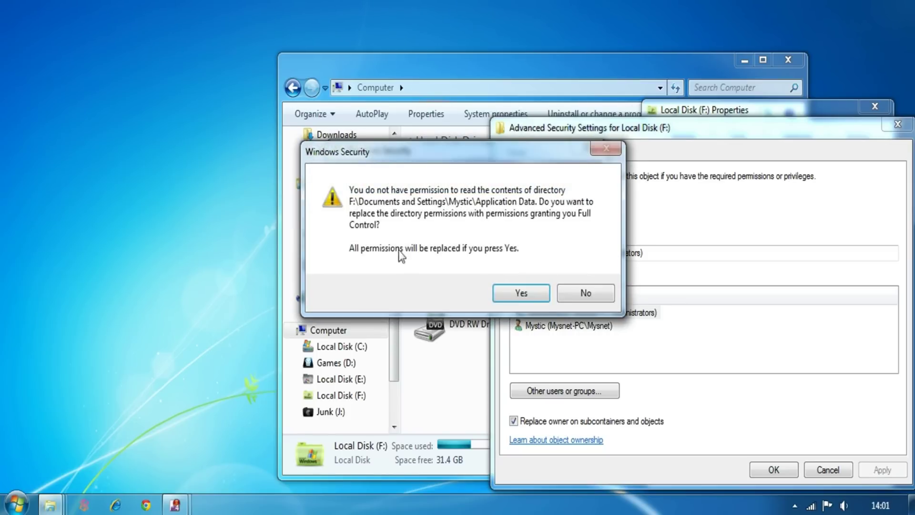
left_click(511, 292)
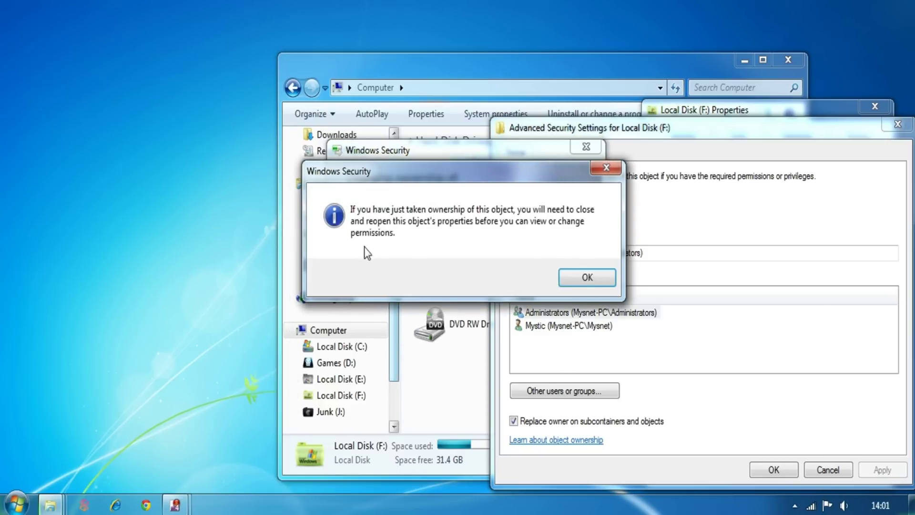
left_click(570, 278)
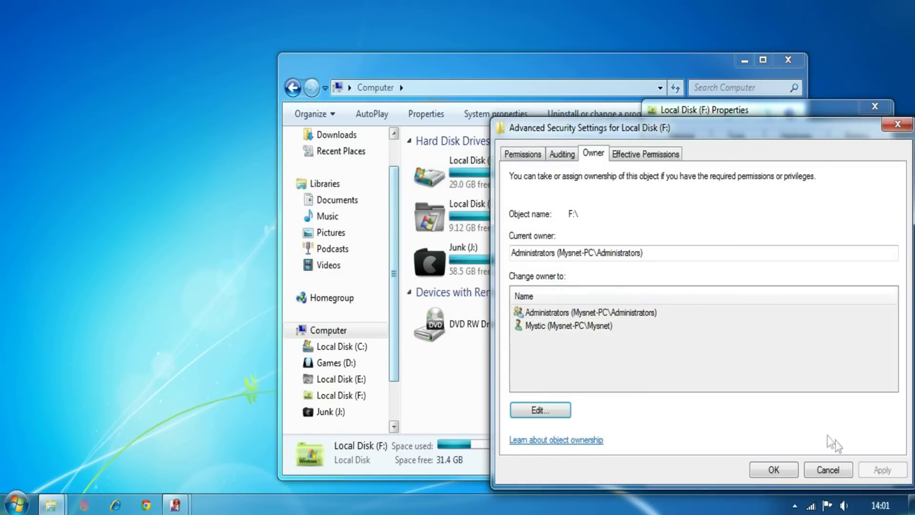
Accept Advanced Security Settings and drive Properties with OK, then open Local Disk (F:).
left_click(774, 471)
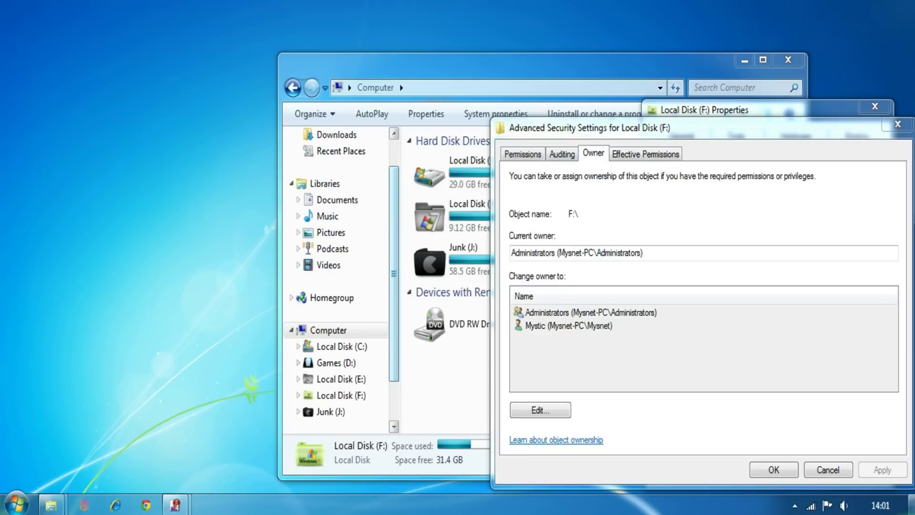
left_click(775, 472)
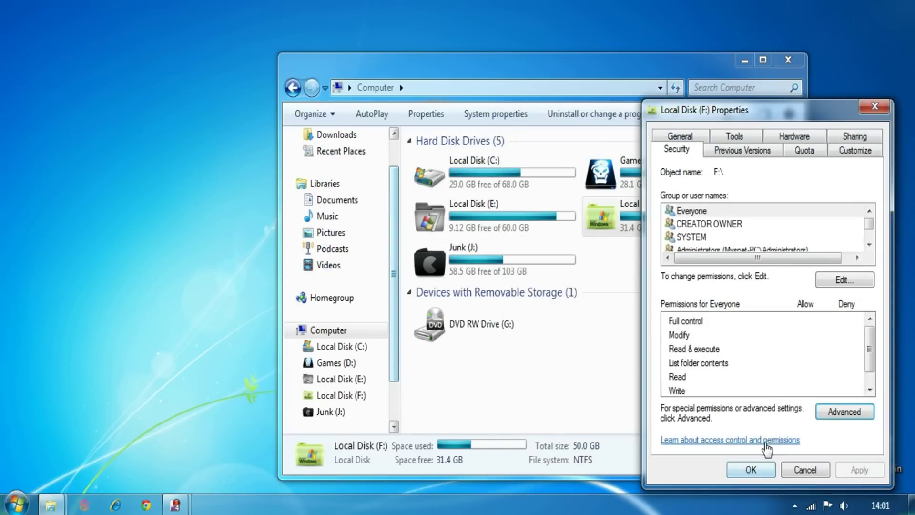
left_click(754, 470)
double_click(616, 218)
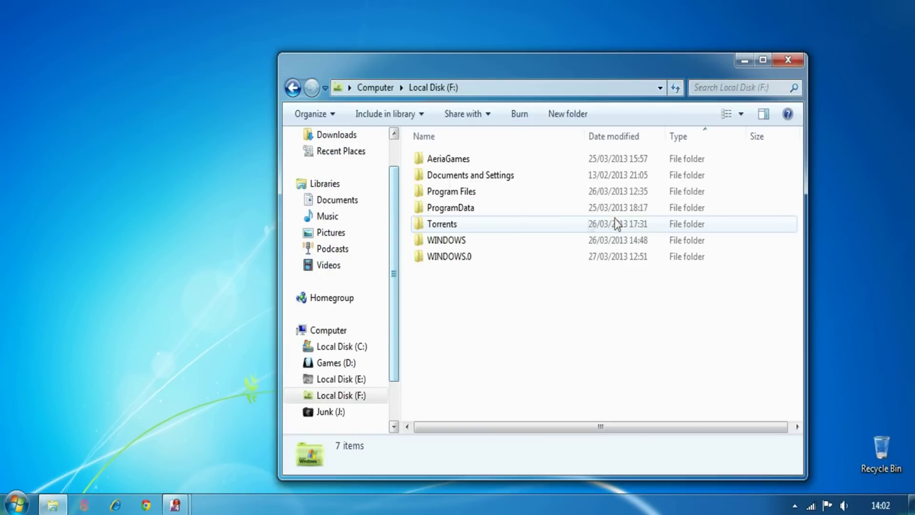
Copy the PDF from F:\Documents and Settings > old user profile > Desktop.
double_click(465, 175)
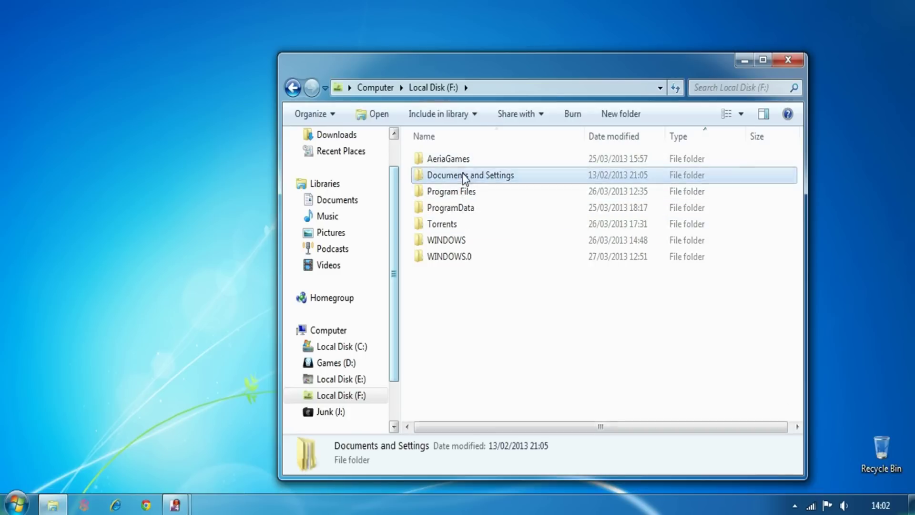
double_click(458, 176)
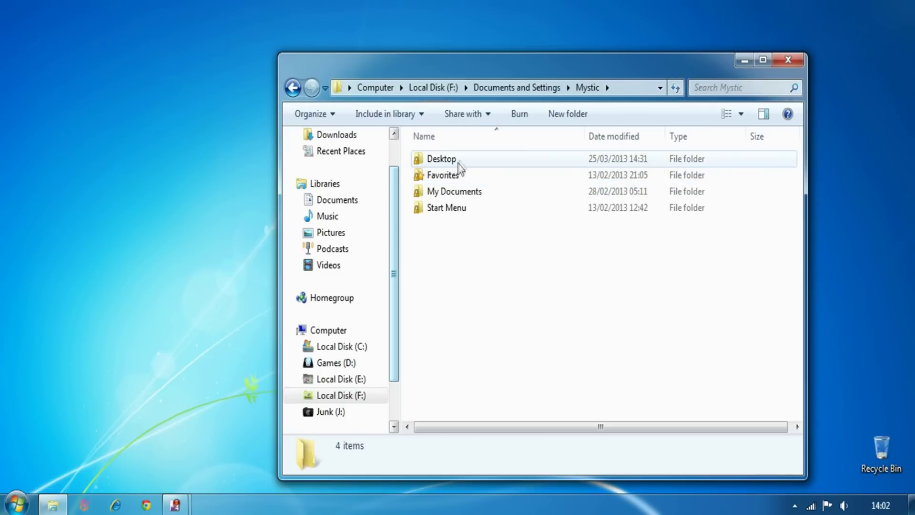
double_click(459, 159)
left_click(459, 159)
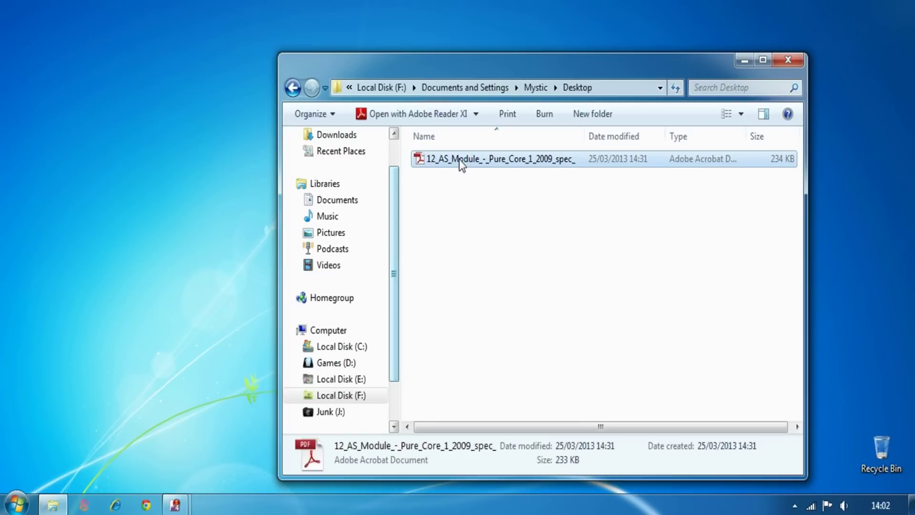
right_click(459, 159)
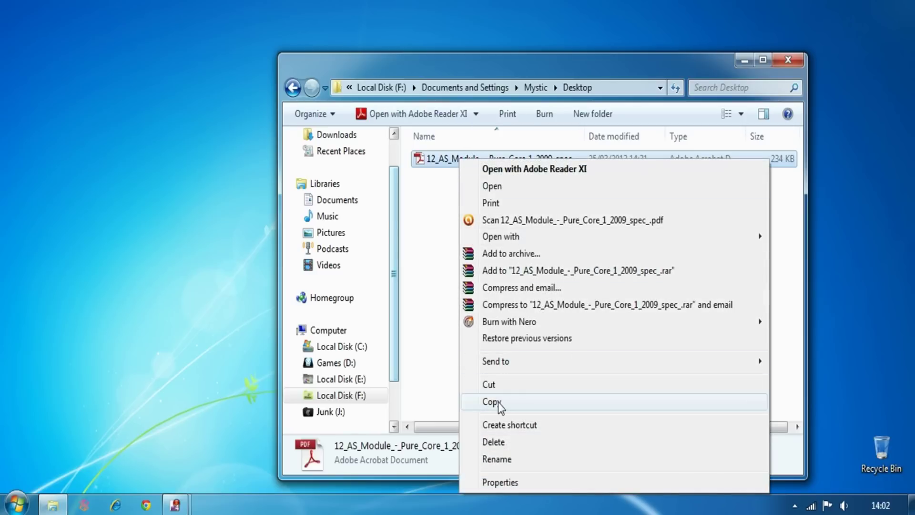
left_click(495, 402)
Paste the 12_AS_Module_-_Pure_Core_1_2009_spec_ PDF onto the desktop and select it.
right_click(201, 253)
left_click(233, 320)
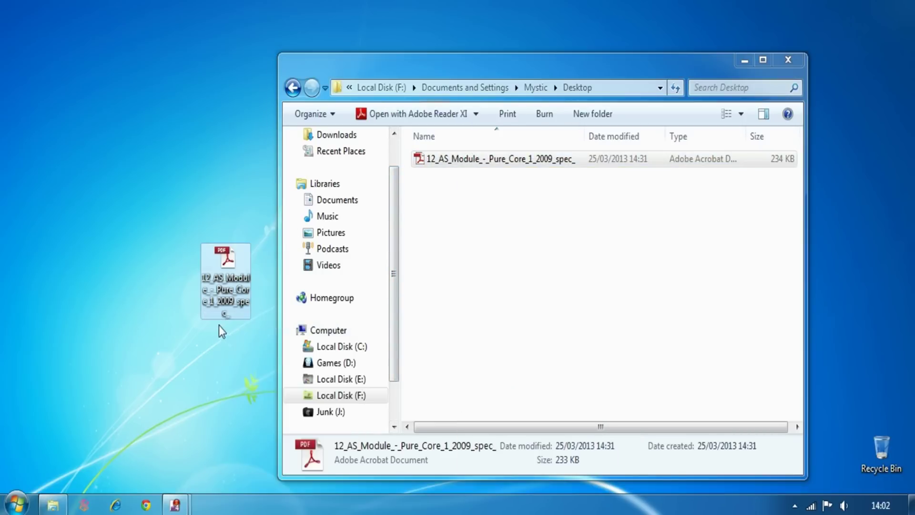
left_click(480, 259)
left_click(388, 93)
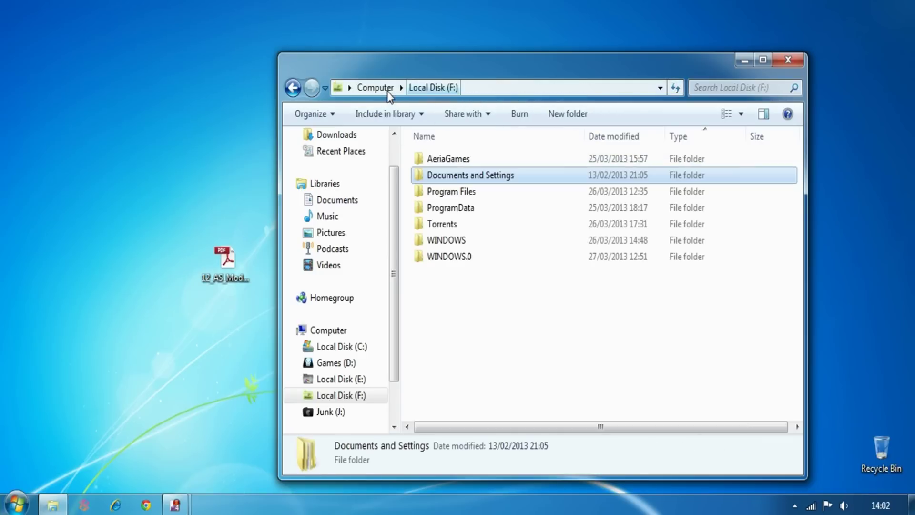
left_click(227, 262)
right_click(228, 261)
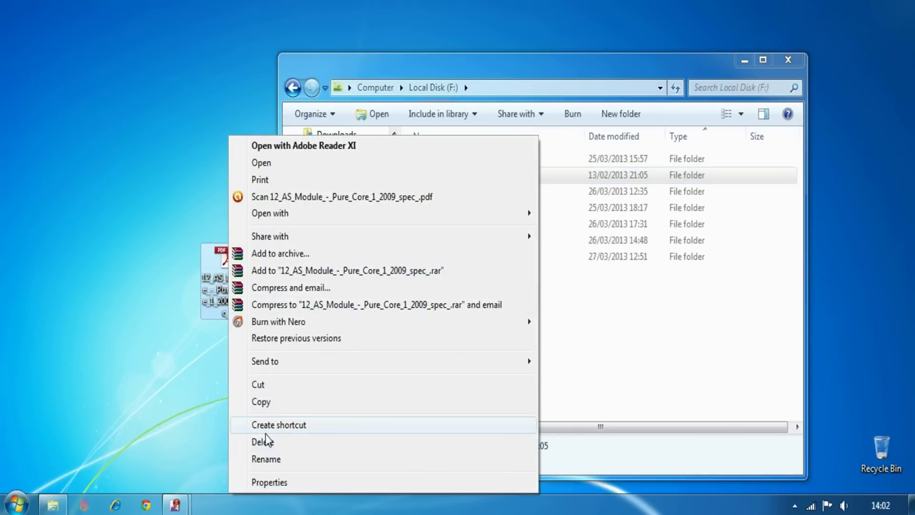